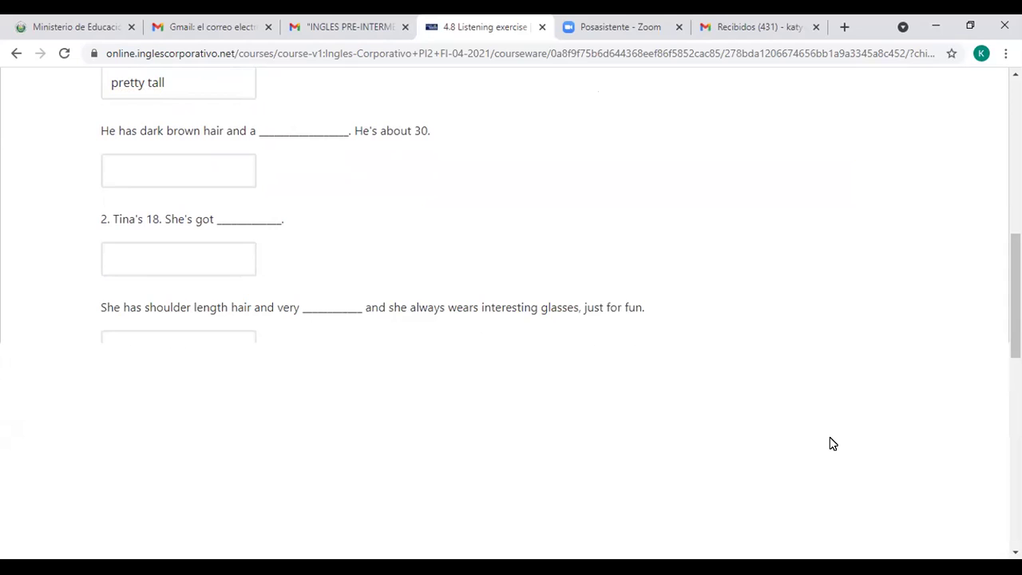
- Enter "mostage" in the blank of "He has dark brown hair and a"
{"action": "scroll", "coordinate": [830, 443], "scroll_direction": "up", "scroll_amount": 3}
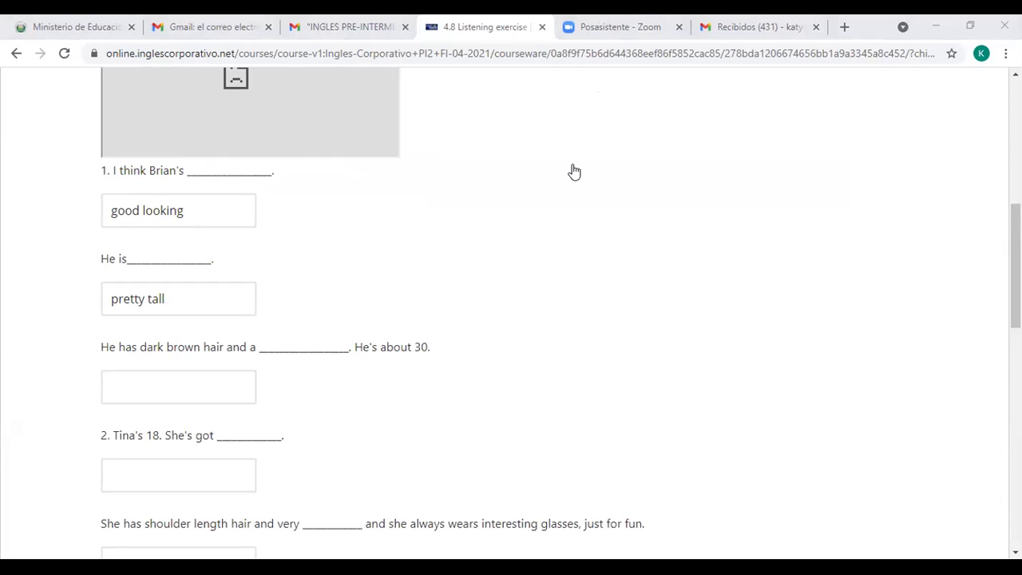
{"action": "key", "text": "Tab"}
{"action": "scroll", "coordinate": [574, 171], "scroll_direction": "down", "scroll_amount": 1}
{"action": "scroll", "coordinate": [573, 171], "scroll_direction": "down", "scroll_amount": 2}
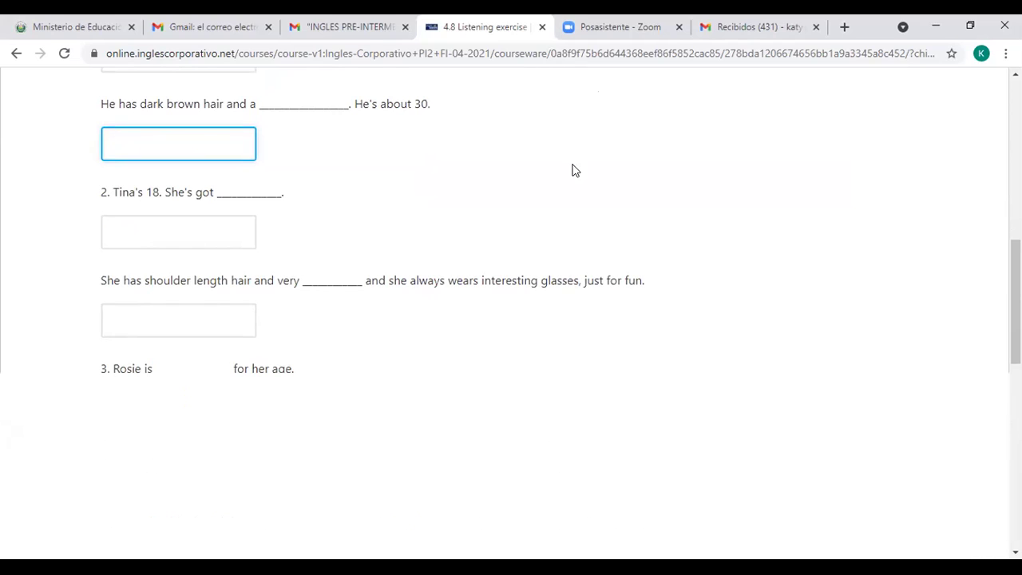
{"action": "type", "text": "mostage"}
- Replace the answer to "He has dark brown hair and a" with "mustache"
{"action": "left_click", "coordinate": [121, 144]}
{"action": "left_click", "coordinate": [121, 166]}
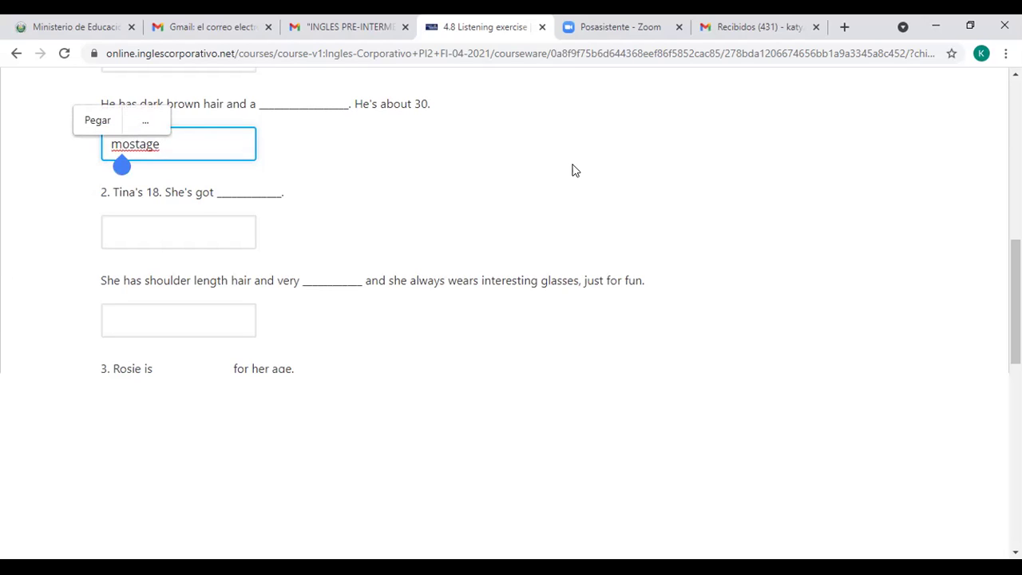
{"action": "left_click_drag", "start_coordinate": [121, 165], "coordinate": [130, 165]}
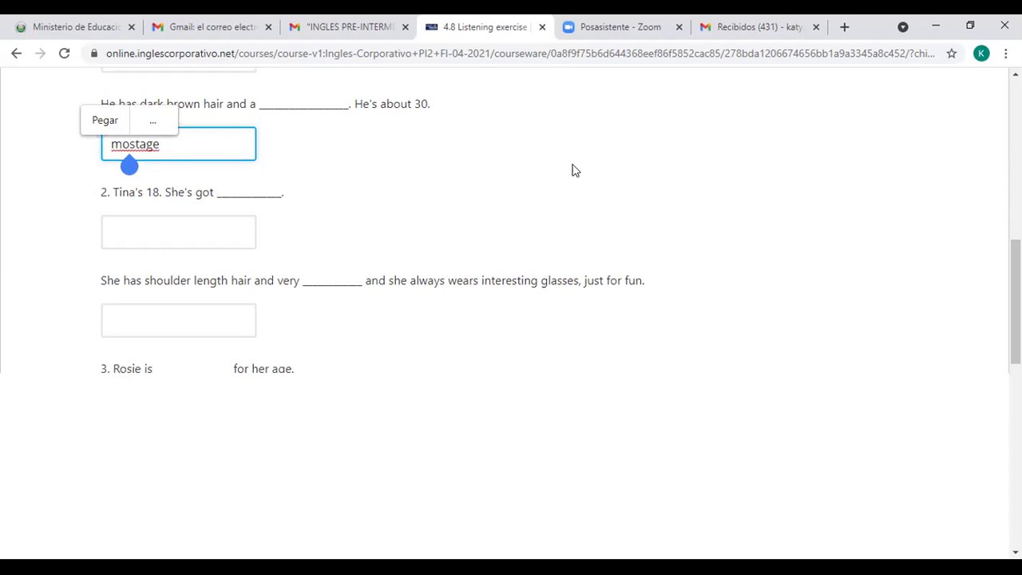
{"action": "scroll", "coordinate": [572, 170], "scroll_direction": "up", "scroll_amount": 1}
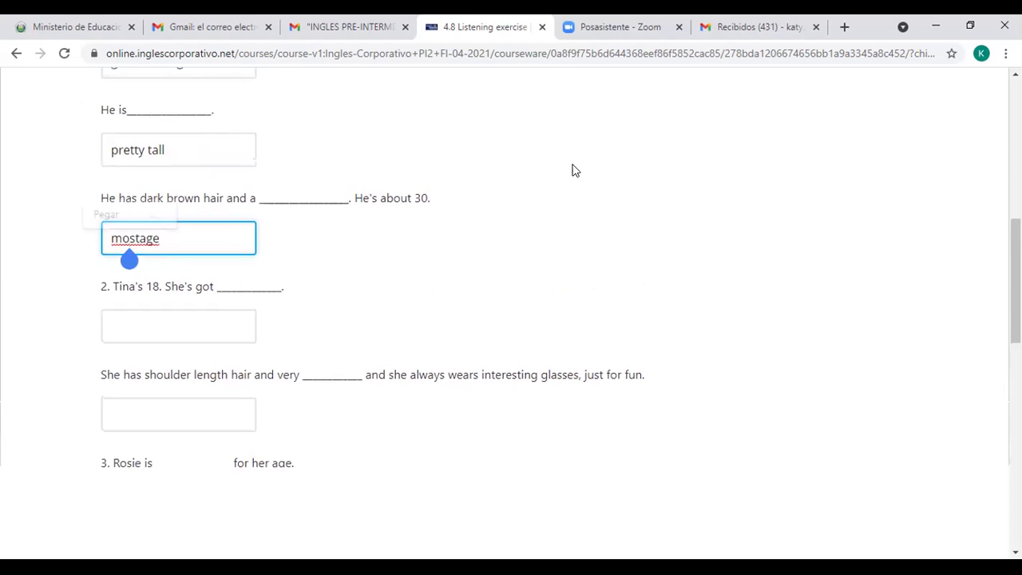
{"action": "left_click", "coordinate": [160, 238]}
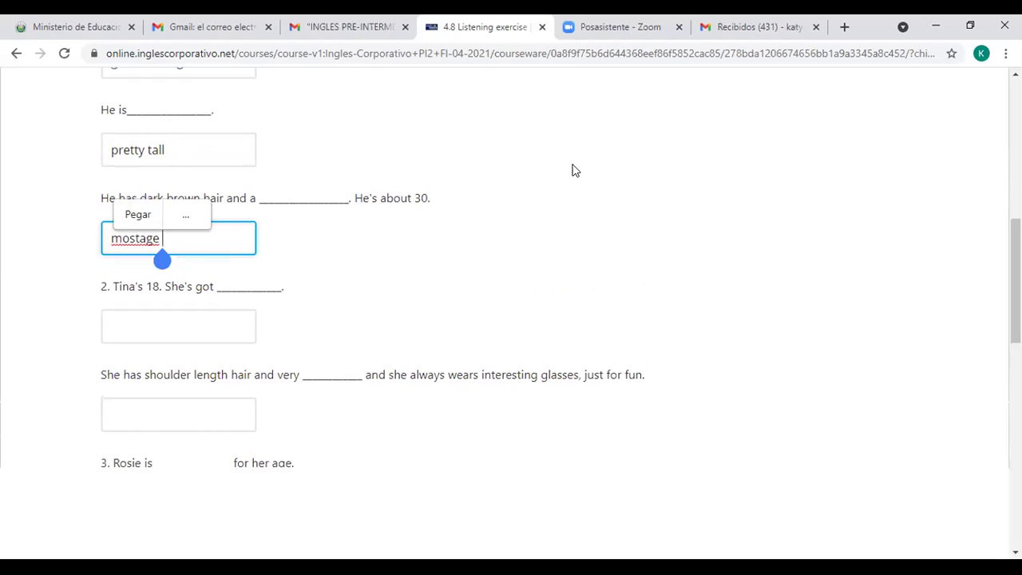
{"action": "key", "text": "BackSpace"}
{"action": "key", "text": "BackSpace"}
{"action": "key", "text": "BackSpace"}
{"action": "key", "text": "BackSpace"}
{"action": "key", "text": "BackSpace"}
{"action": "key", "text": "BackSpace"}
{"action": "key", "text": "BackSpace"}
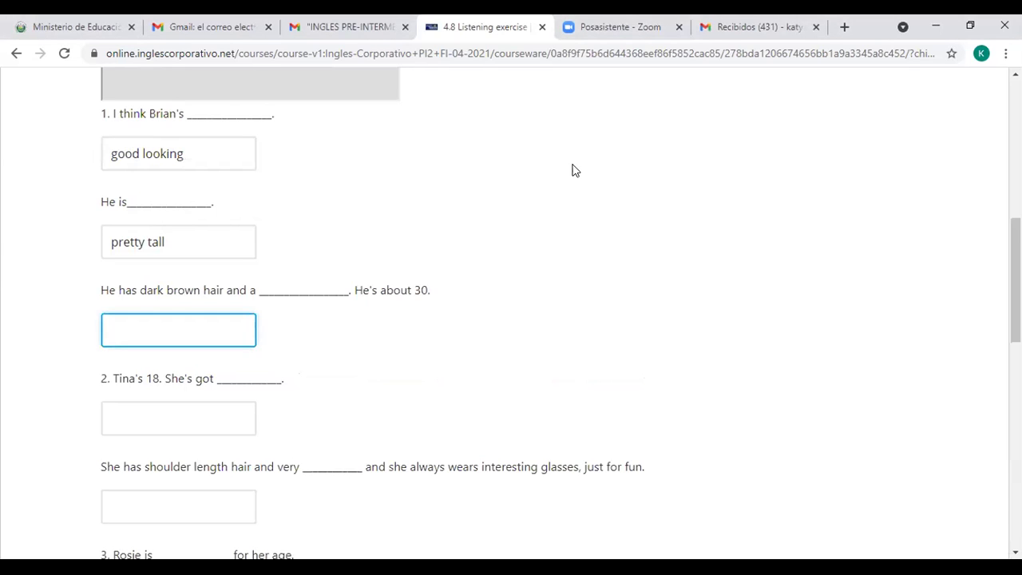
{"action": "scroll", "coordinate": [572, 170], "scroll_direction": "down", "scroll_amount": 2}
{"action": "type", "text": "mu"}
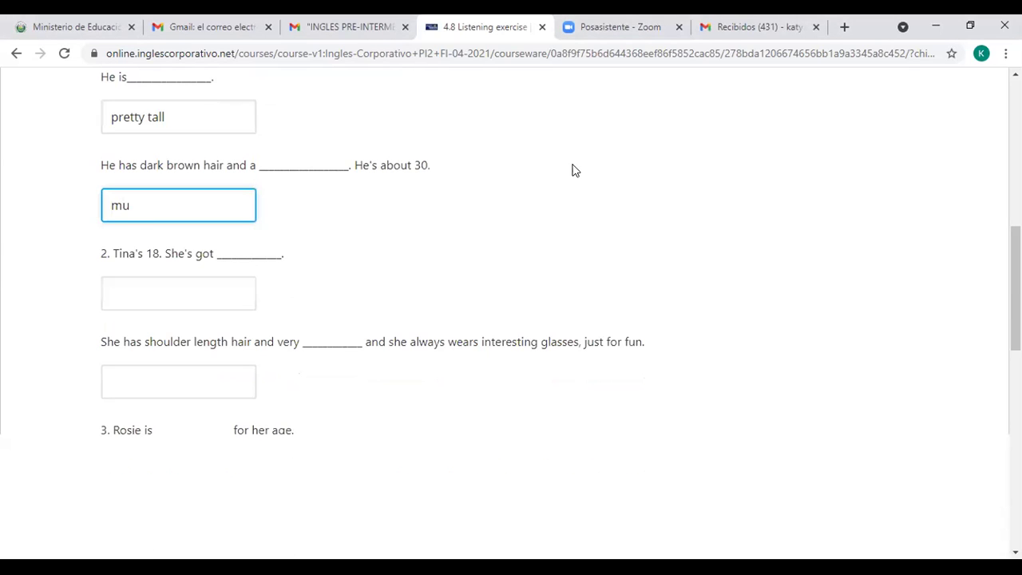
{"action": "type", "text": "stache"}
{"action": "scroll", "coordinate": [572, 170], "scroll_direction": "down", "scroll_amount": 1}
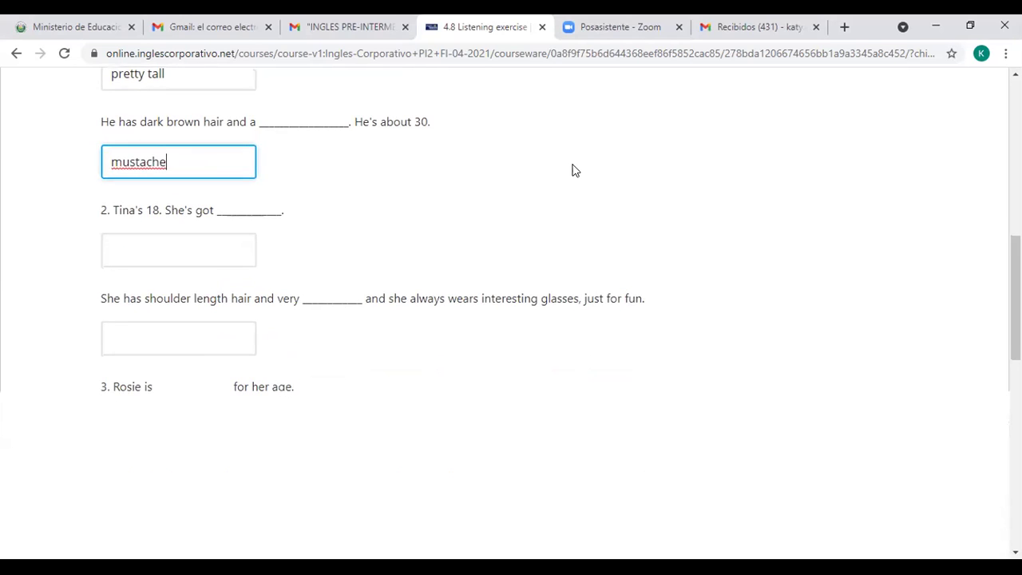
- Fill in the first blank of question 2, about what the 18-year-old has got, with "red hair"
{"action": "key", "text": "Tab"}
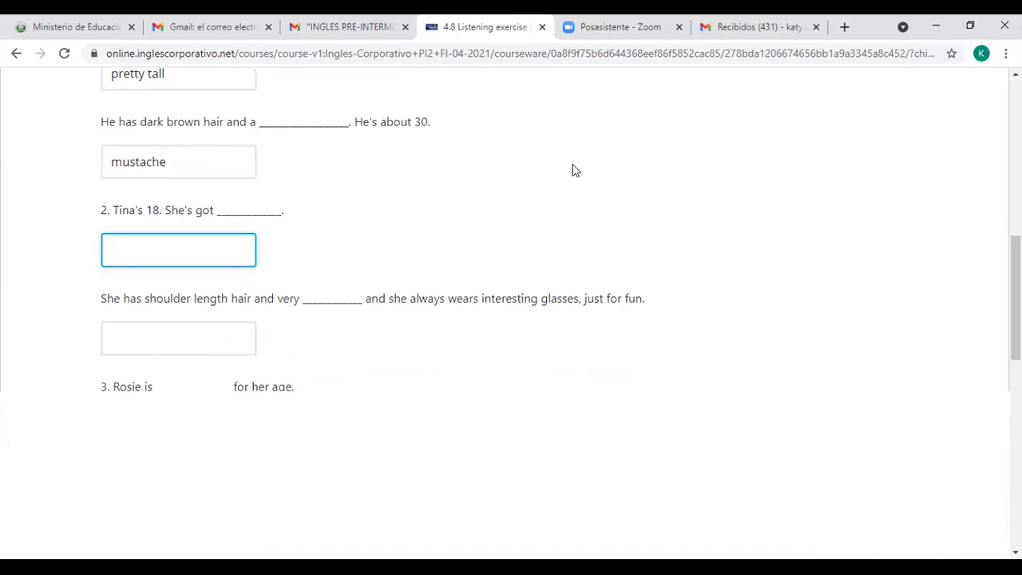
{"action": "type", "text": "red hair"}
{"action": "scroll", "coordinate": [571, 170], "scroll_direction": "down", "scroll_amount": 1}
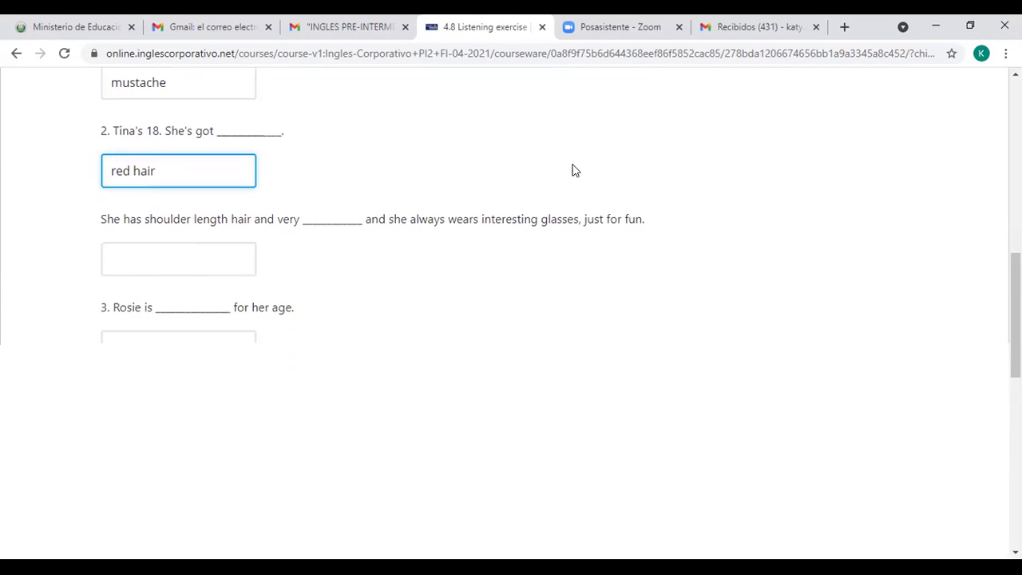
{"action": "left_click", "coordinate": [571, 170]}
{"action": "scroll", "coordinate": [571, 170], "scroll_direction": "up", "scroll_amount": 2}
{"action": "scroll", "coordinate": [571, 170], "scroll_direction": "down", "scroll_amount": 1}
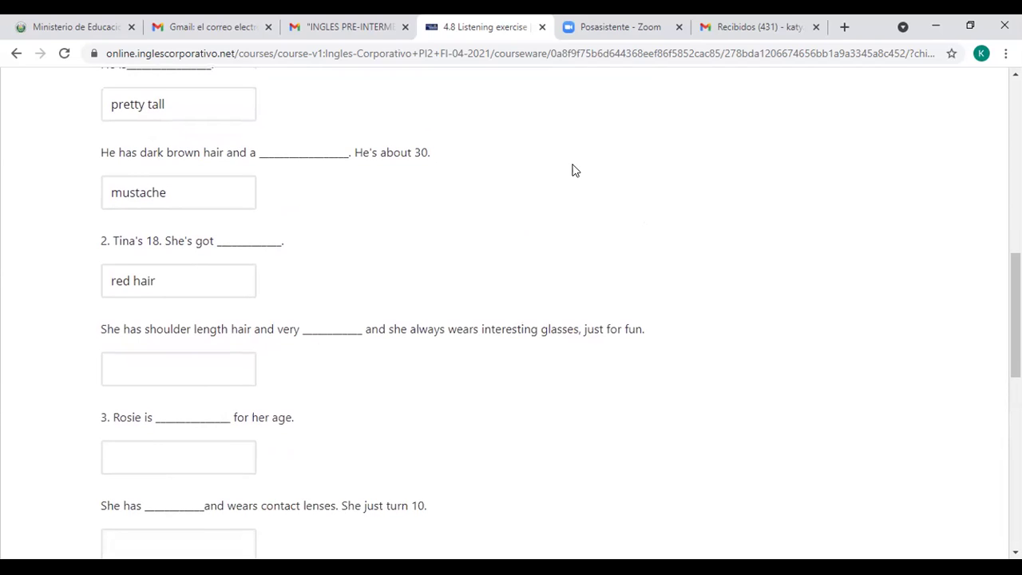
- Complete "She has shoulder length hair and very" with "curly"
{"action": "key", "text": "Tab"}
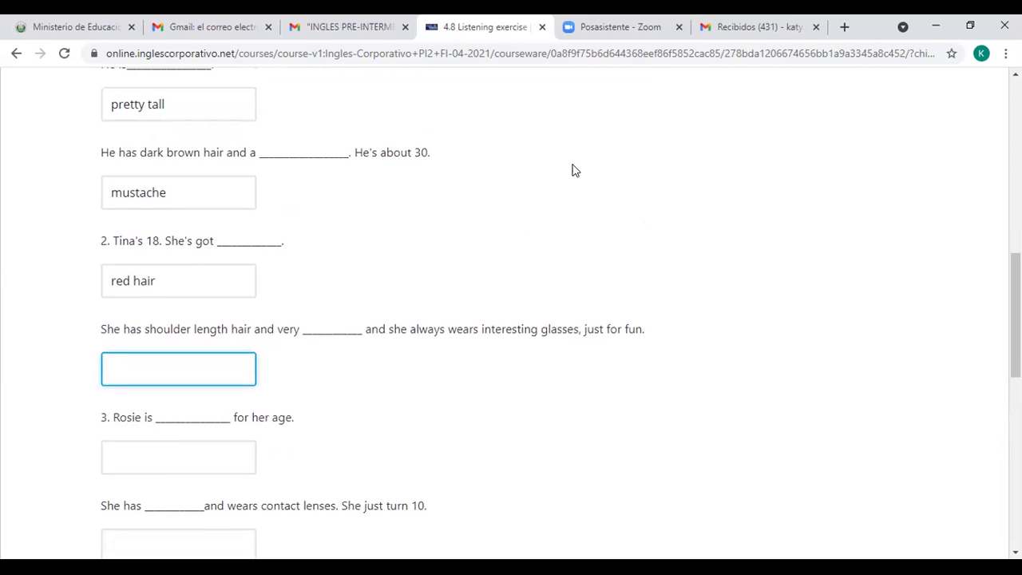
{"action": "scroll", "coordinate": [571, 170], "scroll_direction": "down", "scroll_amount": 3}
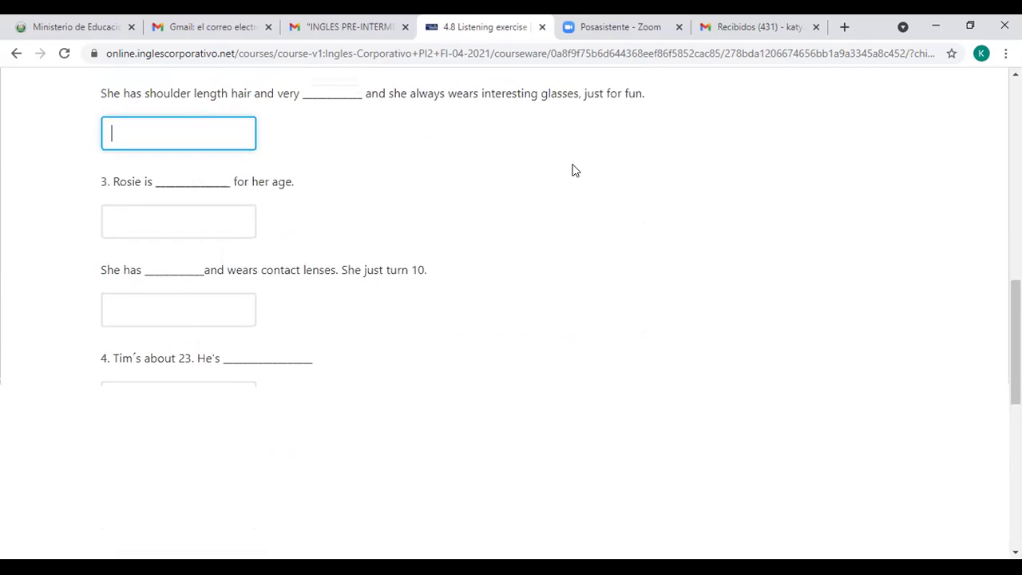
{"action": "type", "text": "cju"}
{"action": "key", "text": "BackSpace"}
{"action": "key", "text": "BackSpace"}
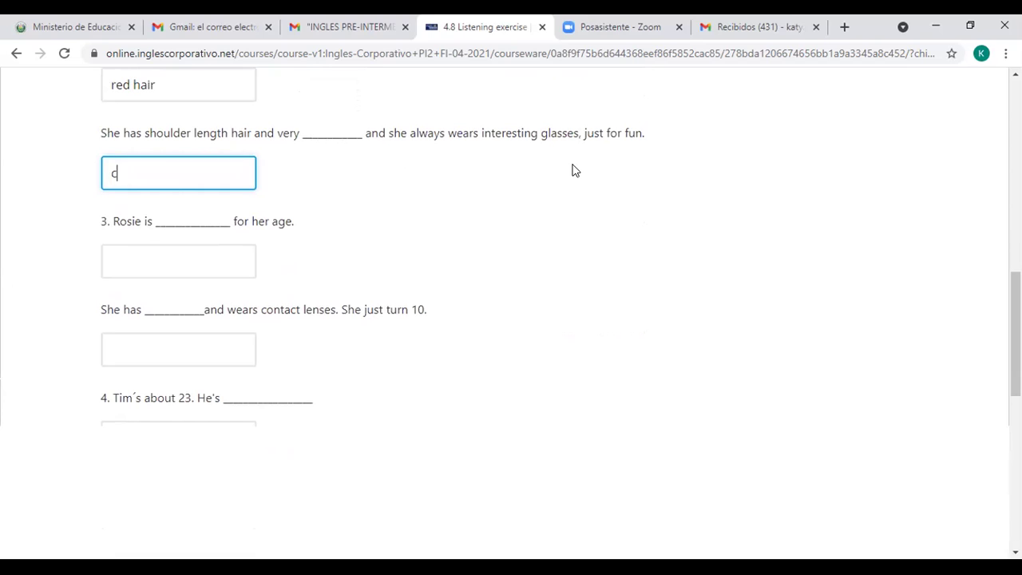
{"action": "type", "text": "urly"}
- Fill in the "for her age" blank of question 3 with "pretty tall"
{"action": "key", "text": "Tab"}
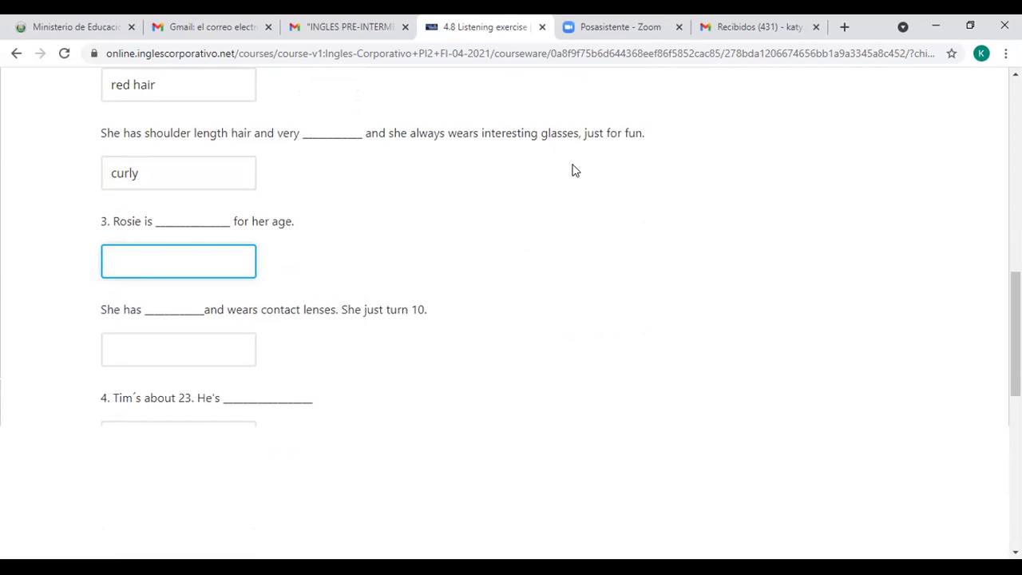
{"action": "scroll", "coordinate": [572, 170], "scroll_direction": "down", "scroll_amount": 1}
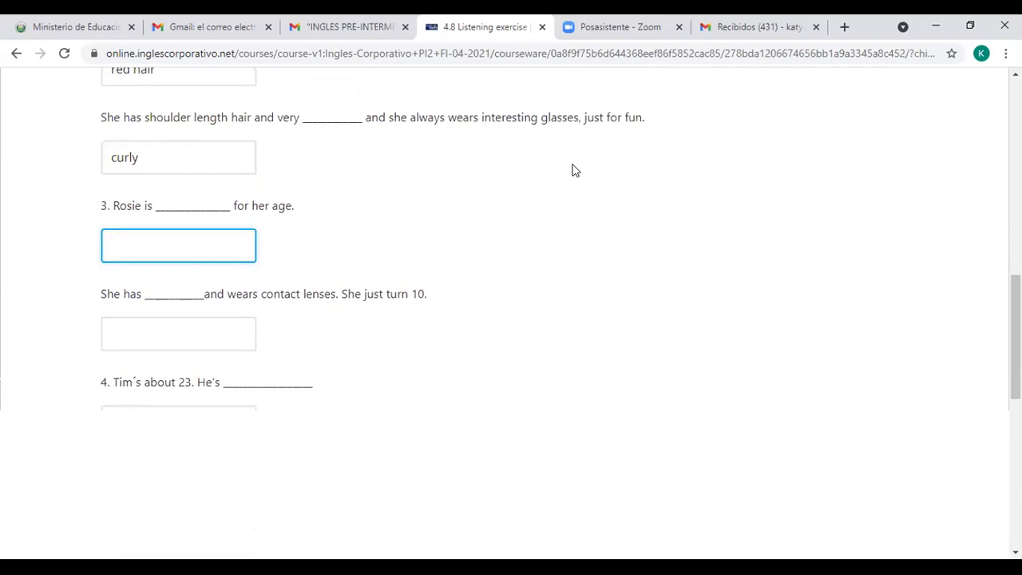
{"action": "scroll", "coordinate": [572, 170], "scroll_direction": "down", "scroll_amount": 1}
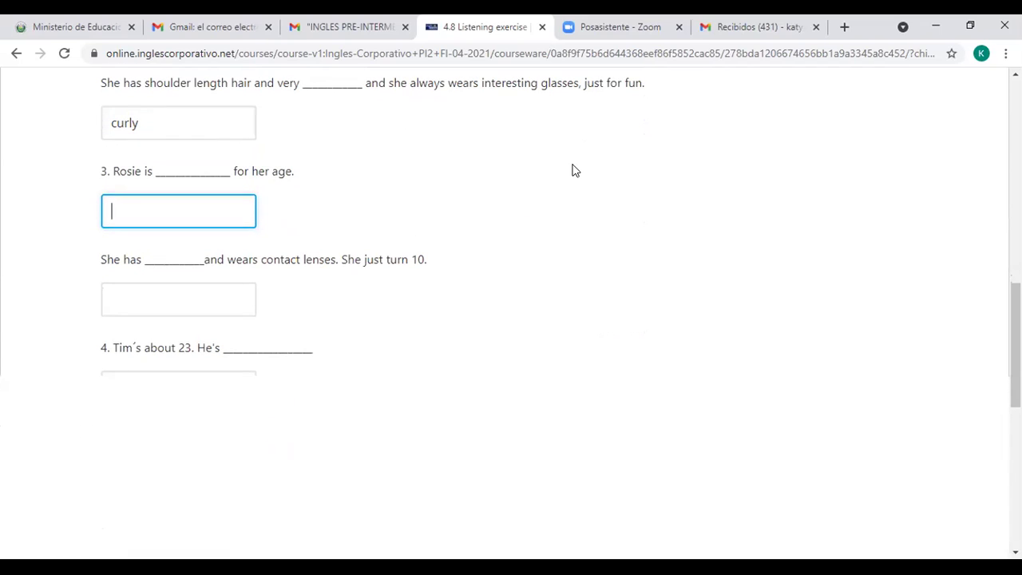
{"action": "type", "text": "pretty tall"}
{"action": "scroll", "coordinate": [571, 170], "scroll_direction": "down", "scroll_amount": 2}
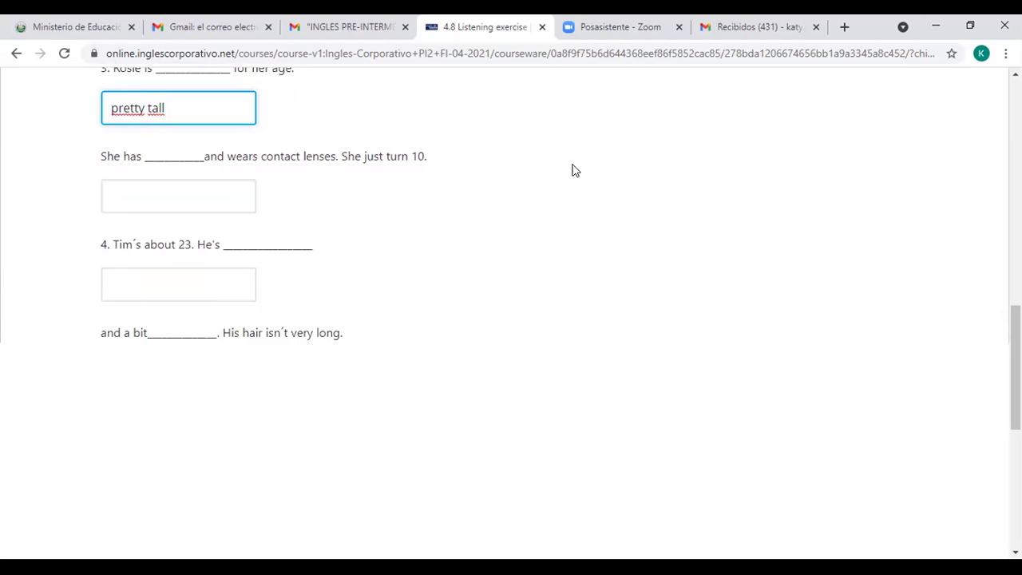
- Complete the sentence about wearing contact lenses in question 3 with "long blond hair"
{"action": "key", "text": "Tab"}
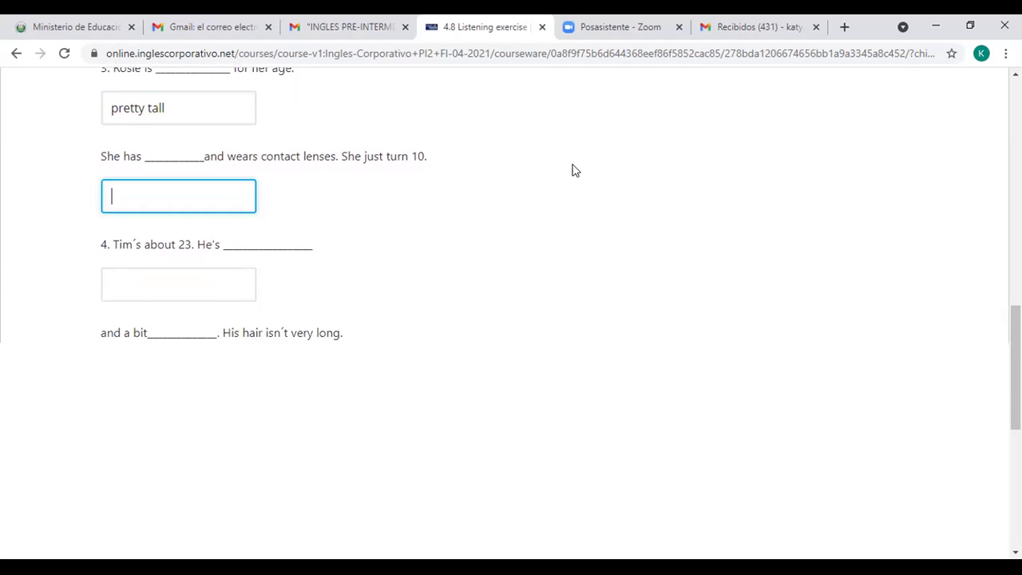
{"action": "type", "text": "long bond"}
{"action": "left_click", "coordinate": [154, 196]}
{"action": "key", "text": "Left"}
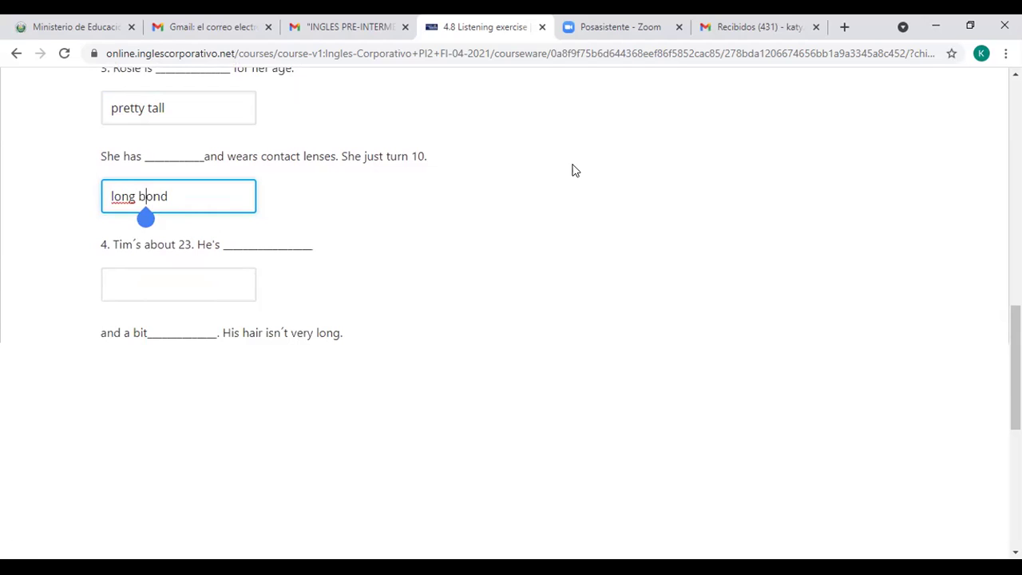
{"action": "type", "text": "l"}
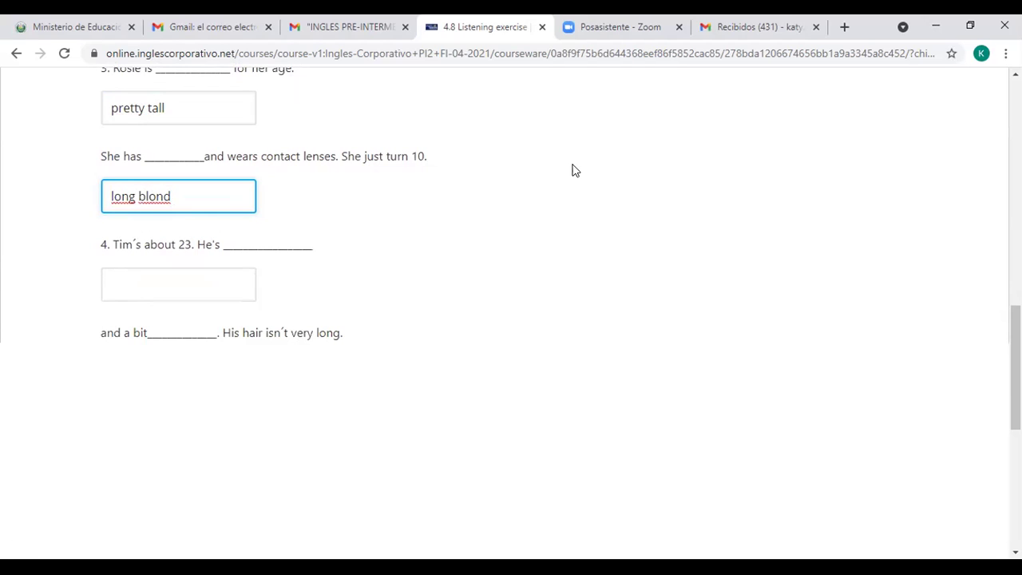
{"action": "key", "text": "End"}
{"action": "type", "text": "hair"}
{"action": "scroll", "coordinate": [572, 170], "scroll_direction": "down", "scroll_amount": 1}
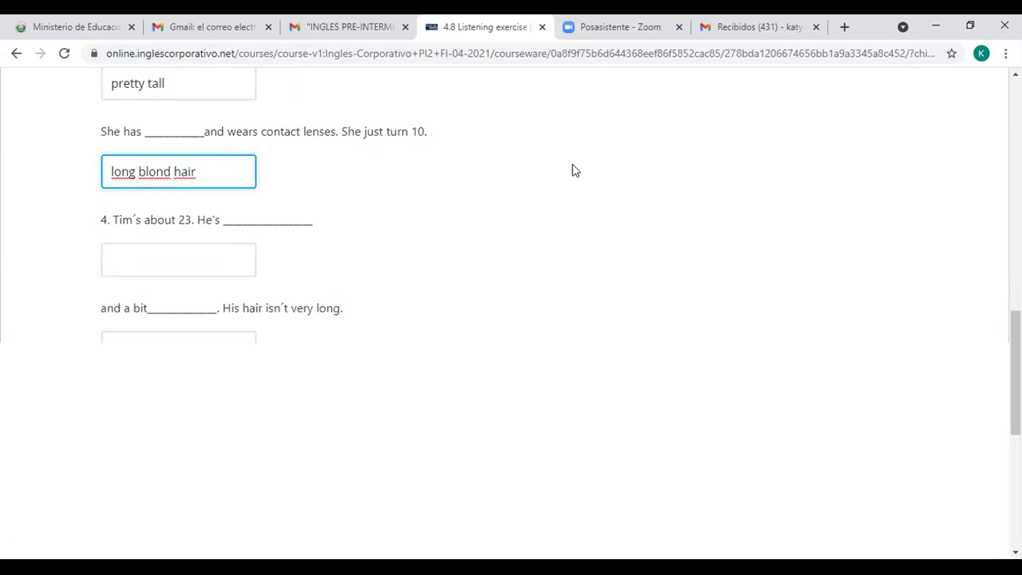
- Fill in the first blank of question 4 with "fairly short" and go on to the "and a bit" blank
{"action": "key", "text": "Tab"}
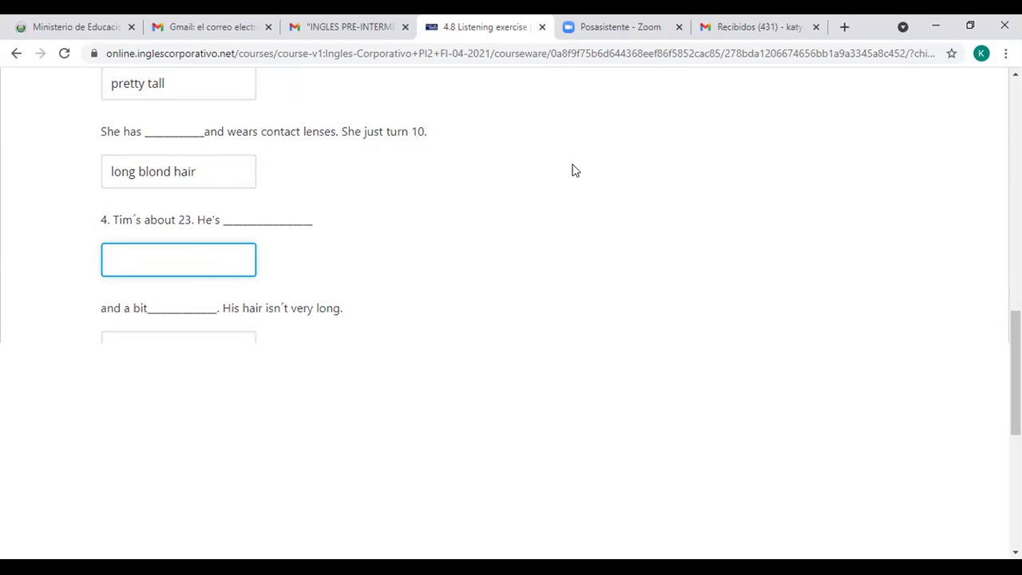
{"action": "scroll", "coordinate": [572, 170], "scroll_direction": "down", "scroll_amount": 1}
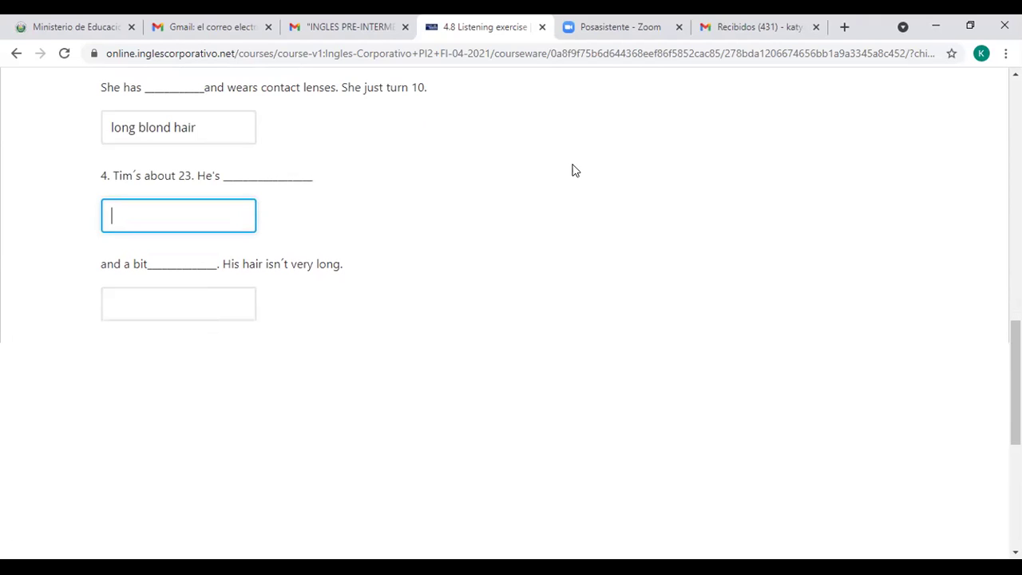
{"action": "type", "text": "p"}
{"action": "key", "text": "BackSpace"}
{"action": "type", "text": "fairlu"}
{"action": "key", "text": "BackSpace"}
{"action": "type", "text": "y short"}
{"action": "scroll", "coordinate": [572, 170], "scroll_direction": "down", "scroll_amount": 1}
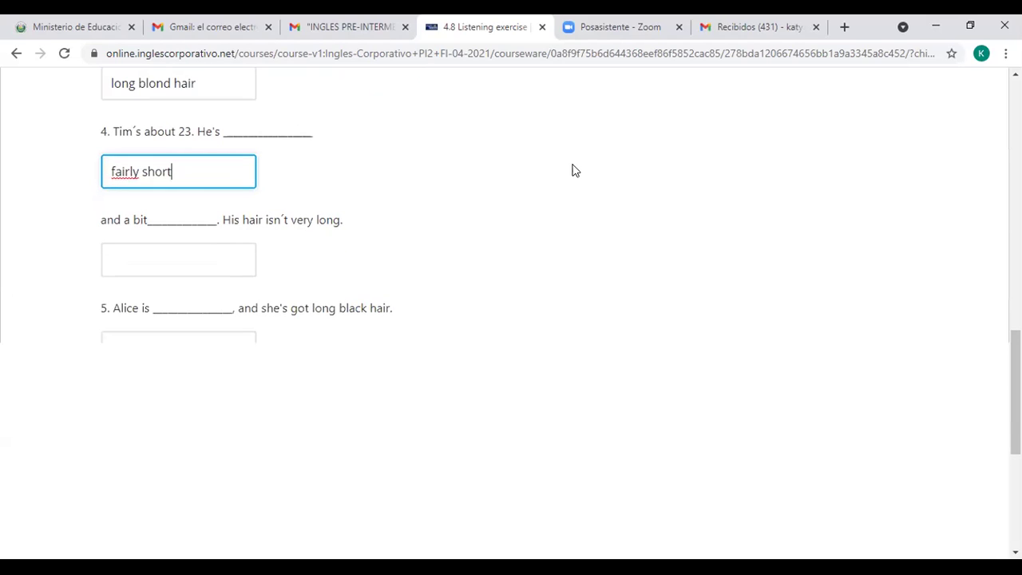
{"action": "key", "text": "Tab"}
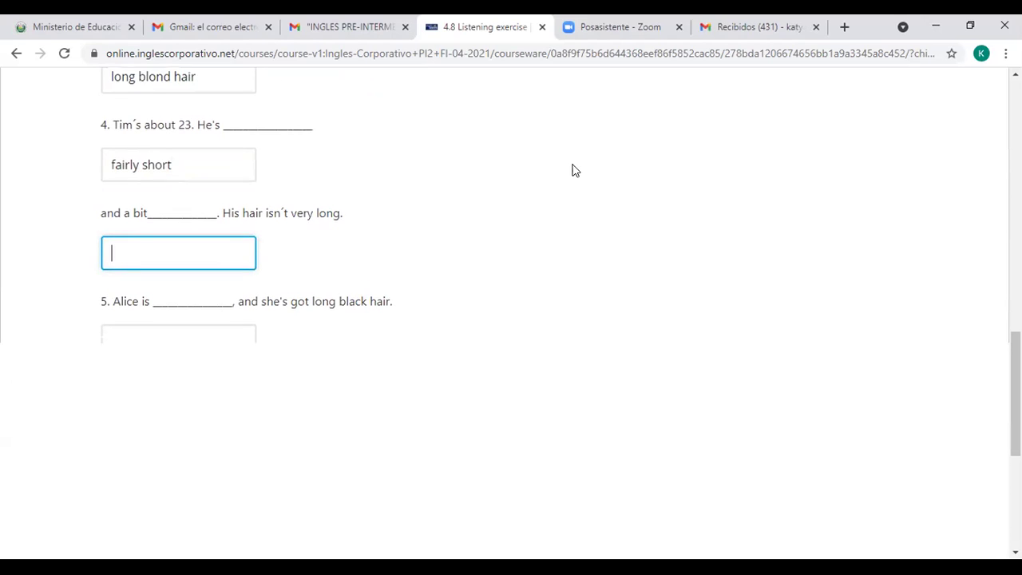
{"action": "scroll", "coordinate": [572, 170], "scroll_direction": "down", "scroll_amount": 1}
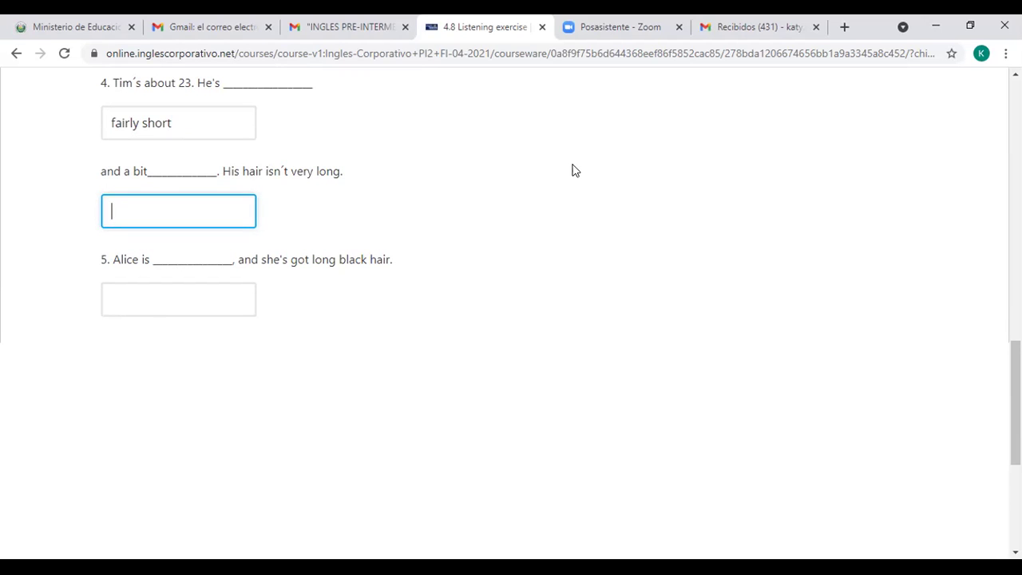
- Search Google for "traslate" in a new browser tab to find the translation tool
{"action": "key", "text": "ctrl+t"}
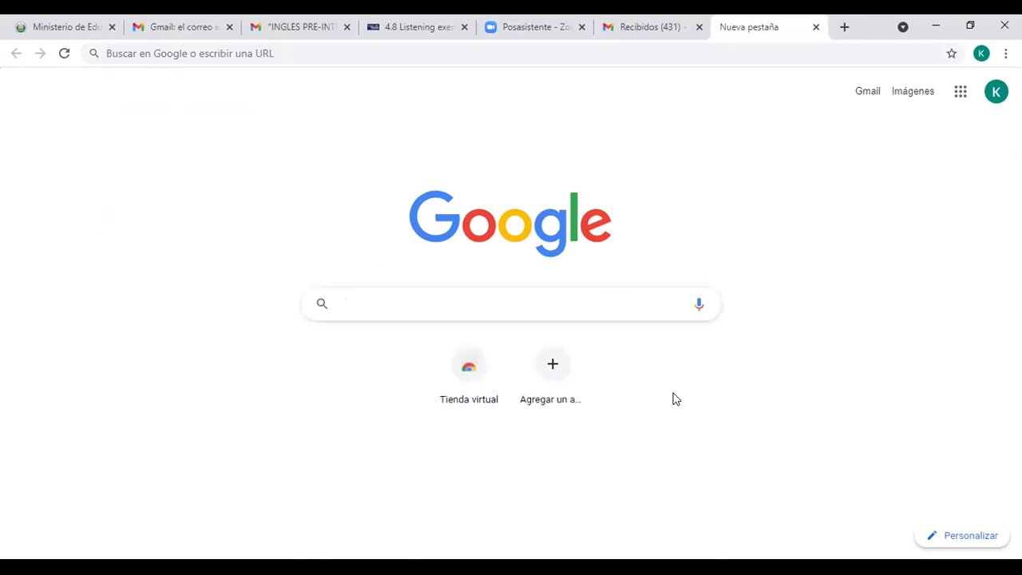
{"action": "type", "text": "traslate"}
{"action": "key", "text": "Return"}
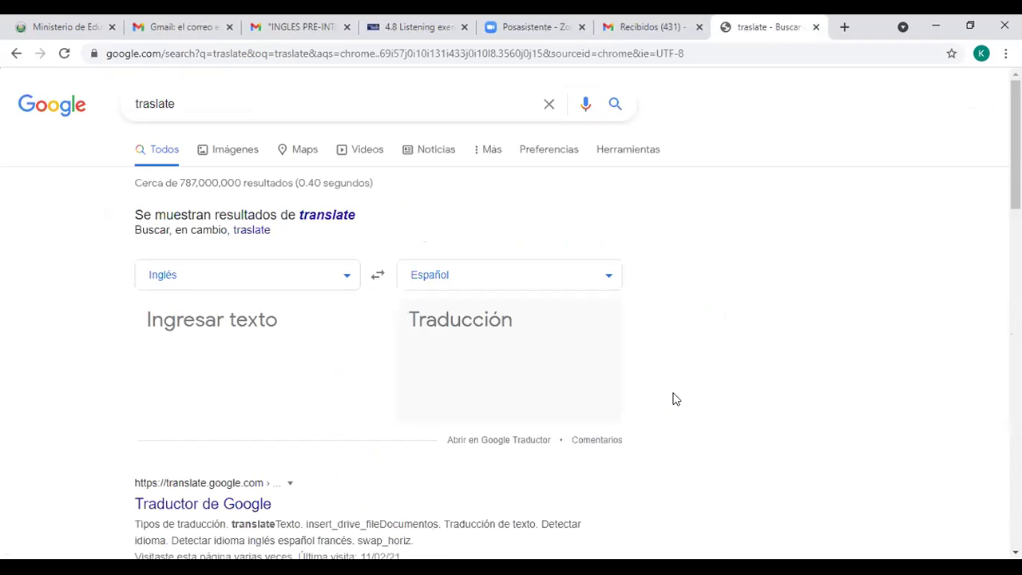
{"action": "scroll", "coordinate": [673, 399], "scroll_direction": "down", "scroll_amount": 1}
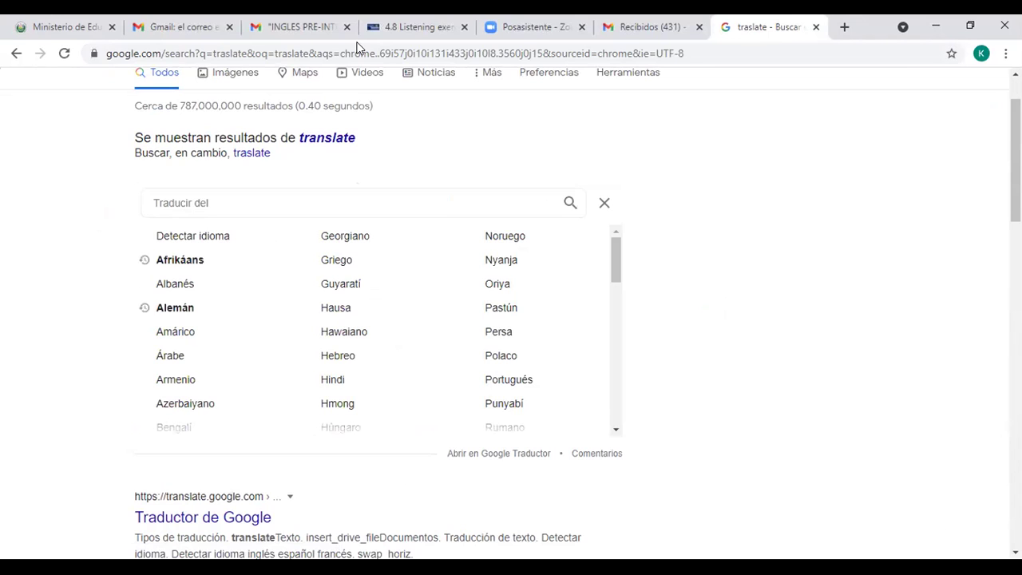
- Check the unanswered "and a bit" sentence in the listening exercise and return to the translator results
{"action": "key", "text": "ctrl+shift+Tab"}
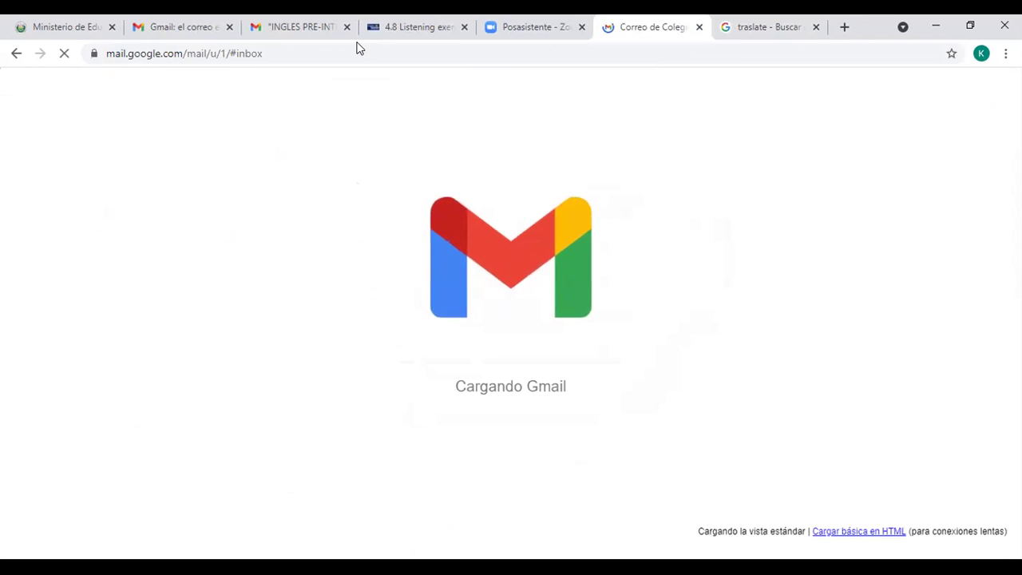
{"action": "key", "text": "ctrl+shift+Tab"}
{"action": "key", "text": "ctrl+shift+Tab"}
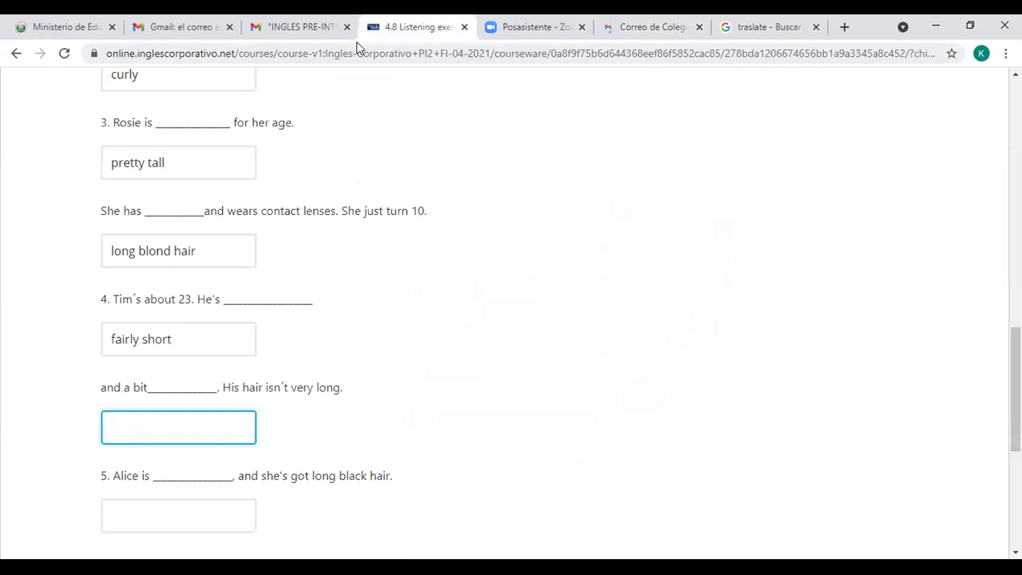
{"action": "key", "text": "ctrl+Tab"}
{"action": "key", "text": "ctrl+Tab"}
{"action": "key", "text": "ctrl+Tab"}
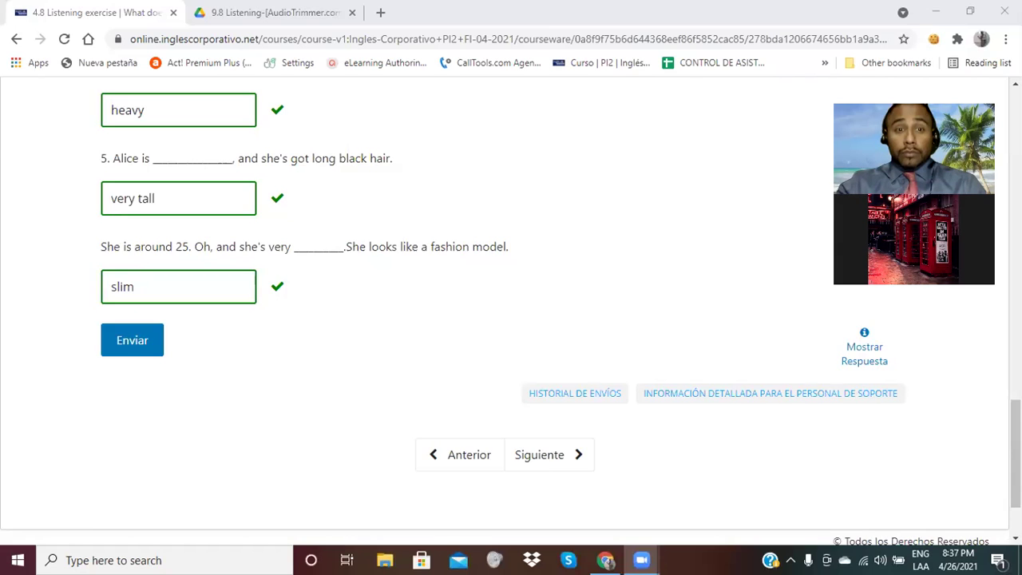
- Review the graded answers to questions 2 to 4 of the listening exercise
{"action": "scroll", "coordinate": [702, 360], "scroll_direction": "up", "scroll_amount": 6}
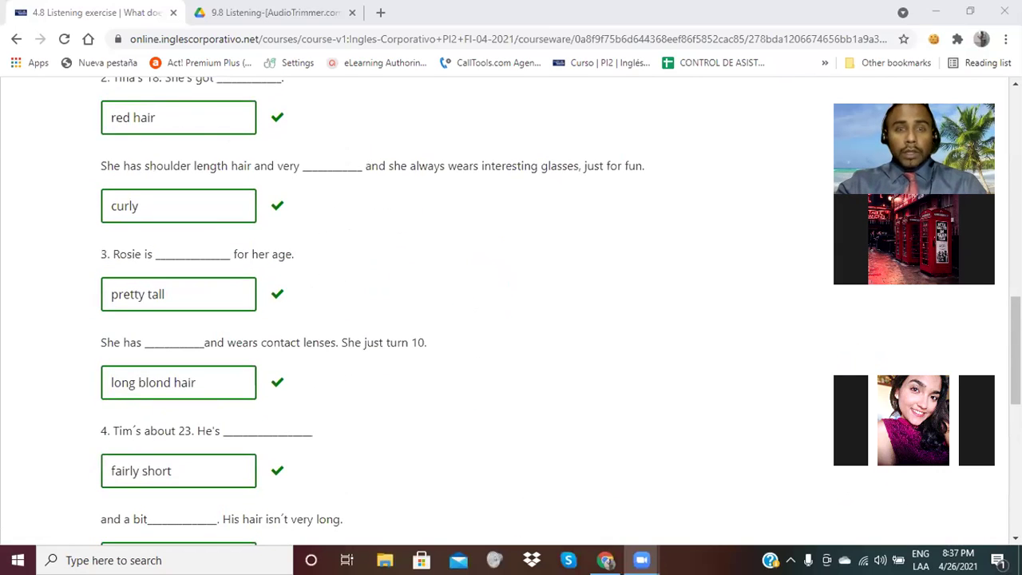
- Review the graded answers to all five questions of the listening exercise, from the descriptions of Brian through Alice
{"action": "scroll", "coordinate": [703, 360], "scroll_direction": "up", "scroll_amount": 6}
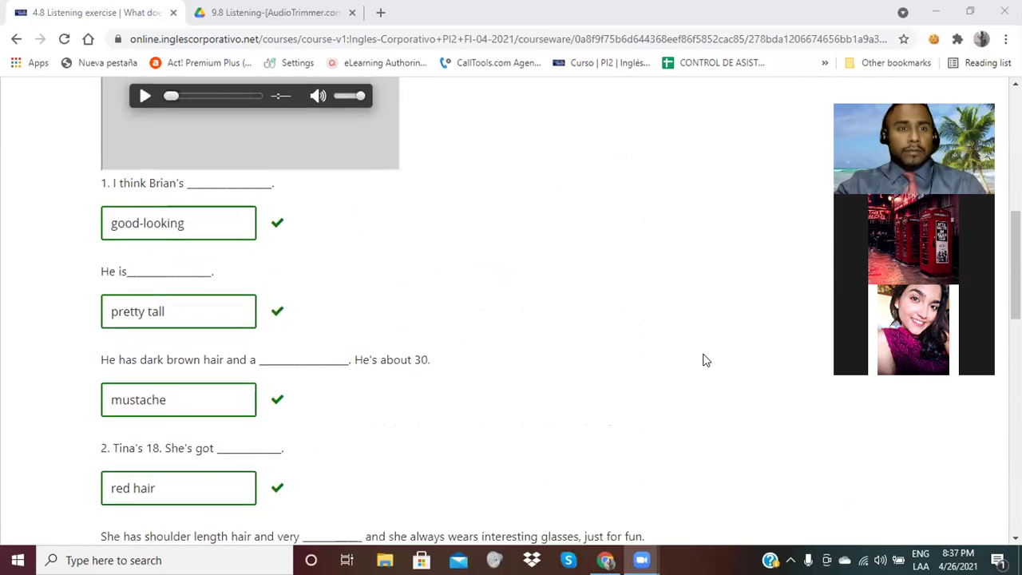
{"action": "scroll", "coordinate": [702, 360], "scroll_direction": "up", "scroll_amount": 1}
{"action": "scroll", "coordinate": [702, 360], "scroll_direction": "down", "scroll_amount": 5}
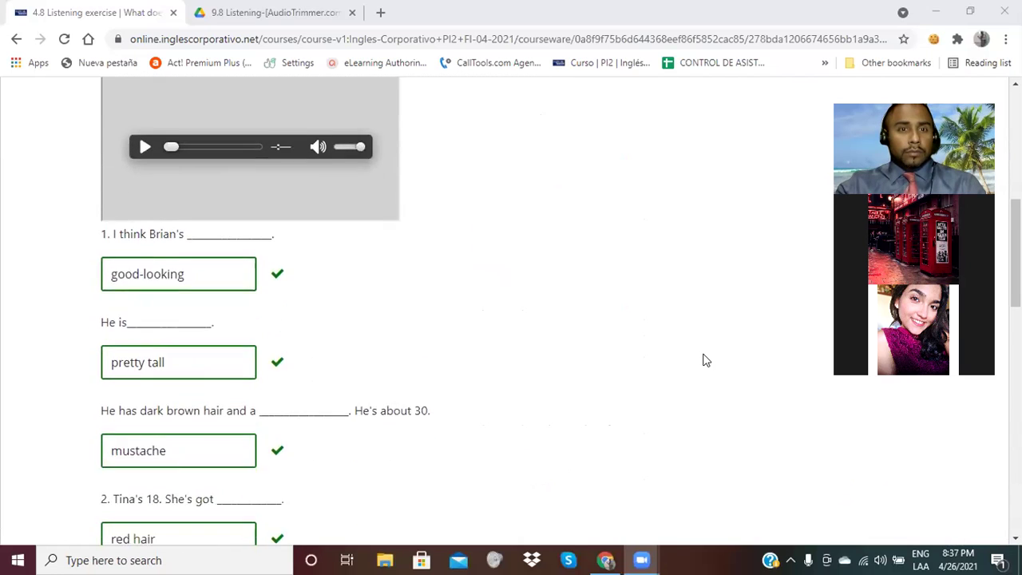
{"action": "scroll", "coordinate": [702, 361], "scroll_direction": "down", "scroll_amount": 7}
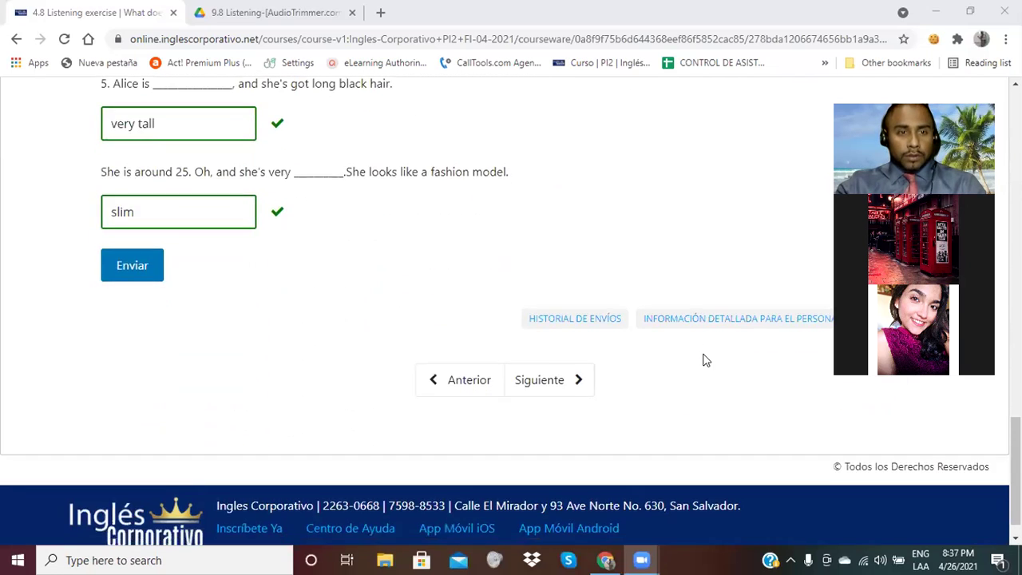
{"action": "scroll", "coordinate": [702, 361], "scroll_direction": "up", "scroll_amount": 2}
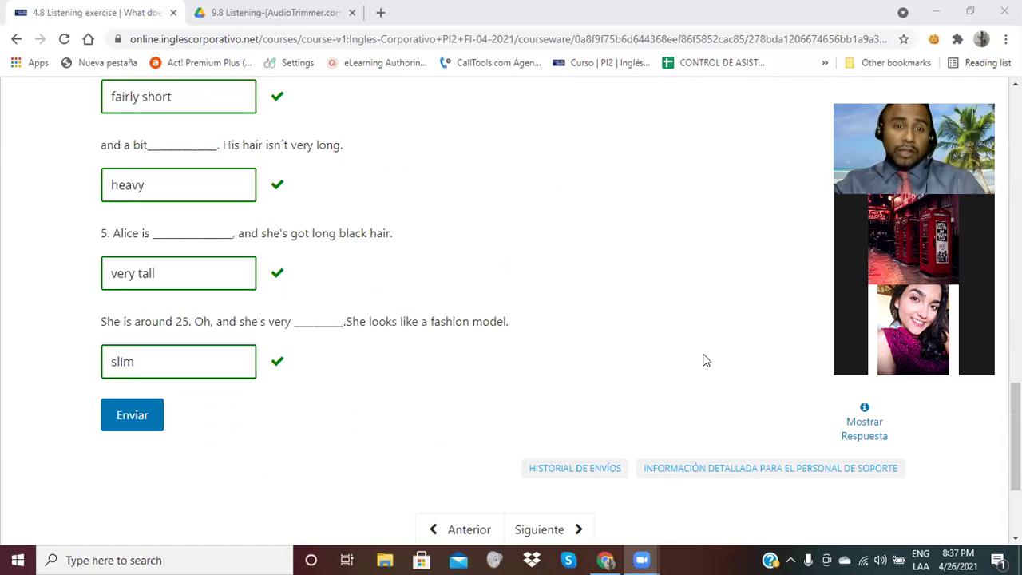
{"action": "scroll", "coordinate": [702, 361], "scroll_direction": "up", "scroll_amount": 2}
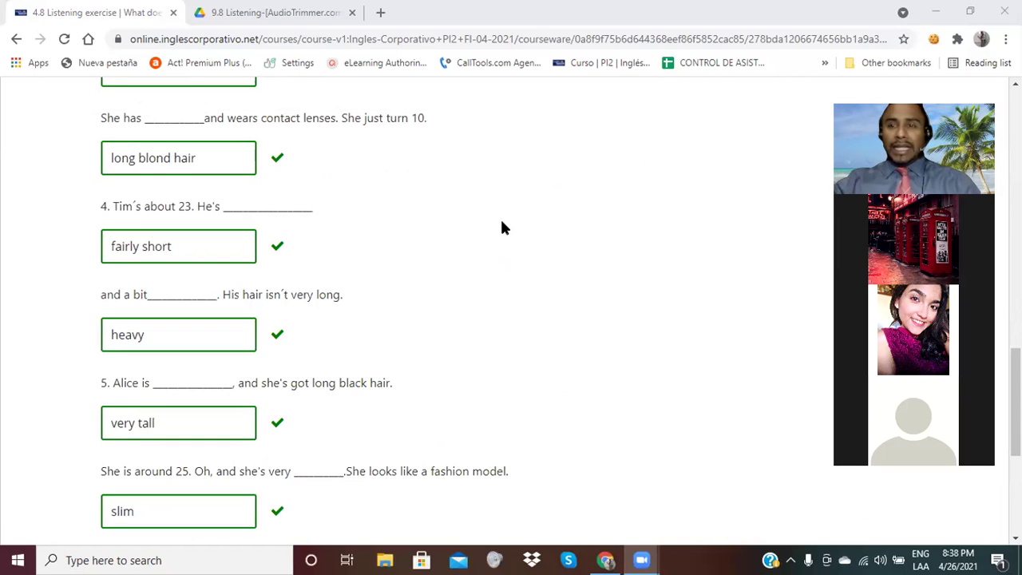
{"action": "scroll", "coordinate": [501, 228], "scroll_direction": "up", "scroll_amount": 6}
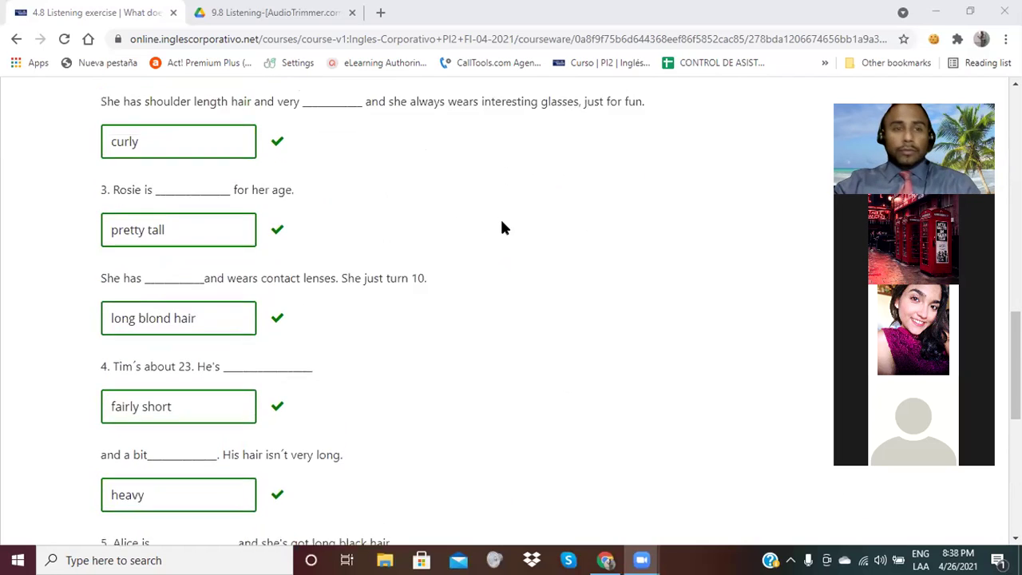
{"action": "scroll", "coordinate": [502, 228], "scroll_direction": "up", "scroll_amount": 3}
{"action": "scroll", "coordinate": [501, 229], "scroll_direction": "down", "scroll_amount": 2}
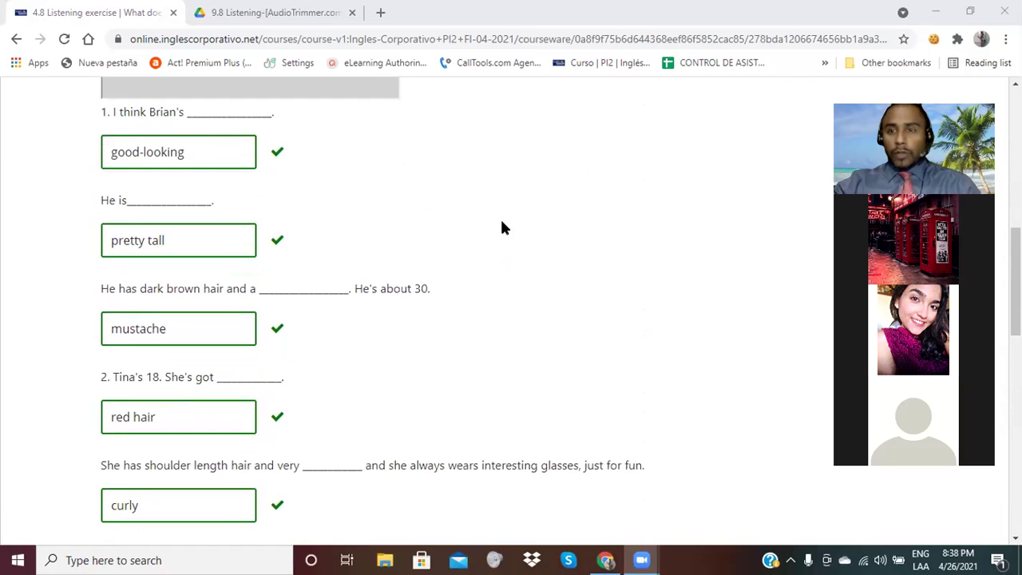